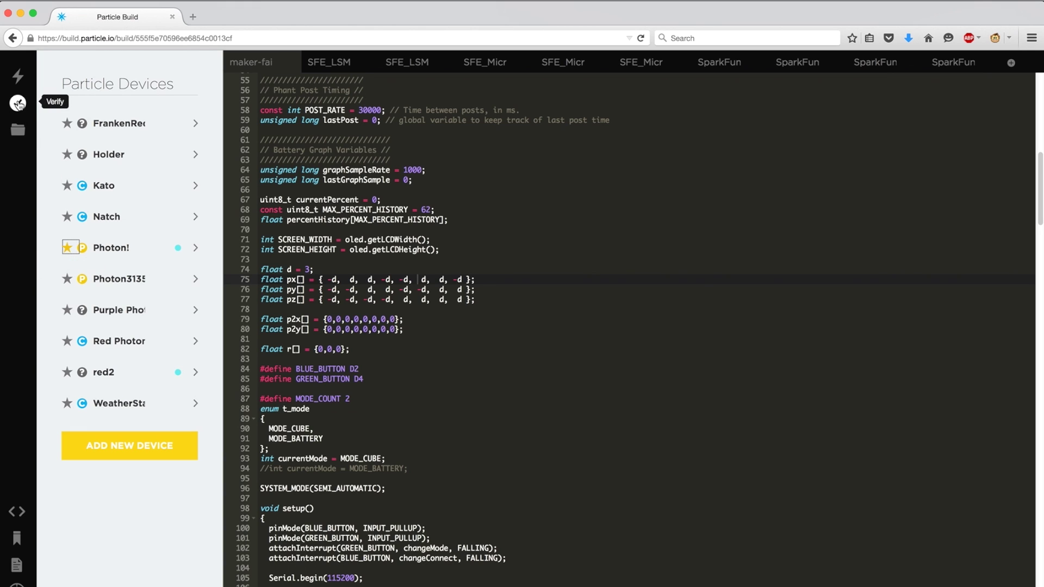
# - Open MAKER-FAIRE-DEMO.INO from the app files and flash it to the device
pyautogui.click(20, 515)
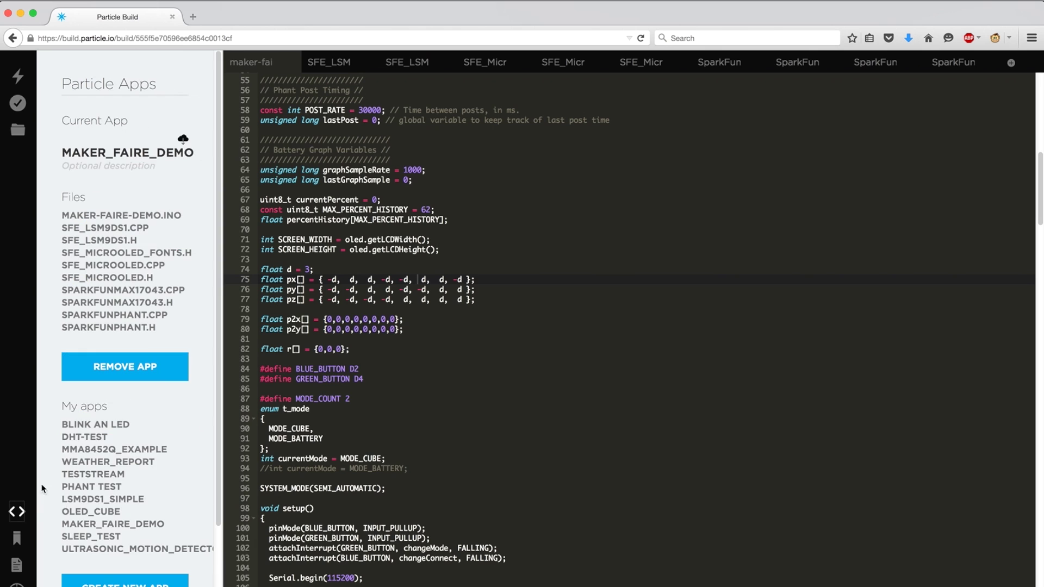
pyautogui.click(134, 216)
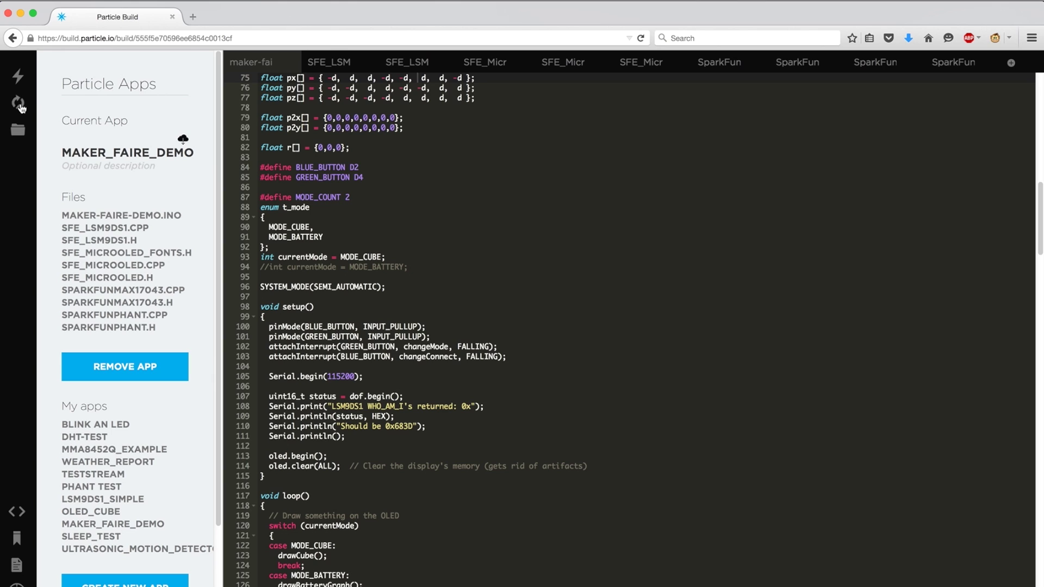
pyautogui.click(18, 75)
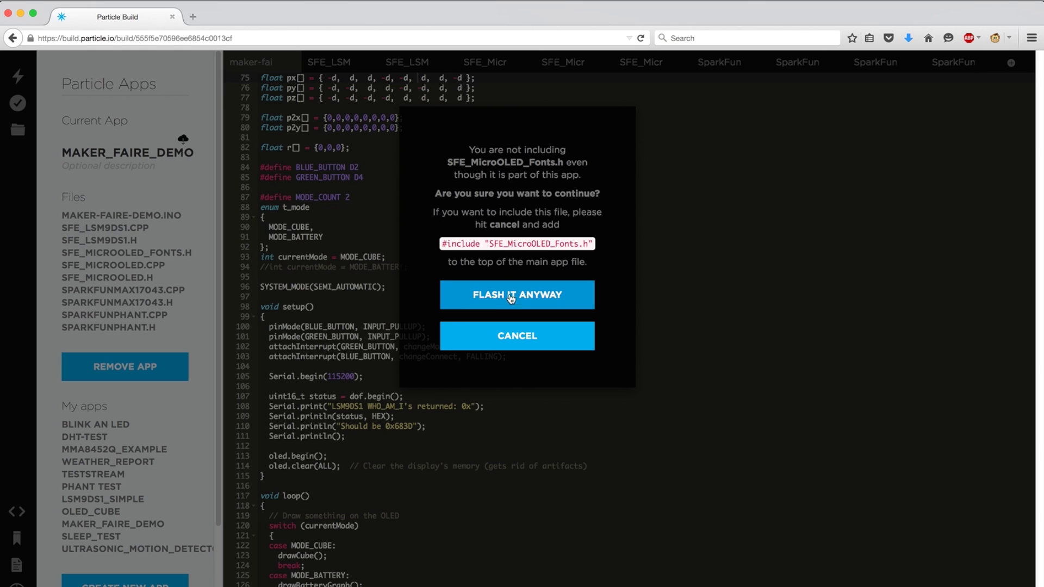